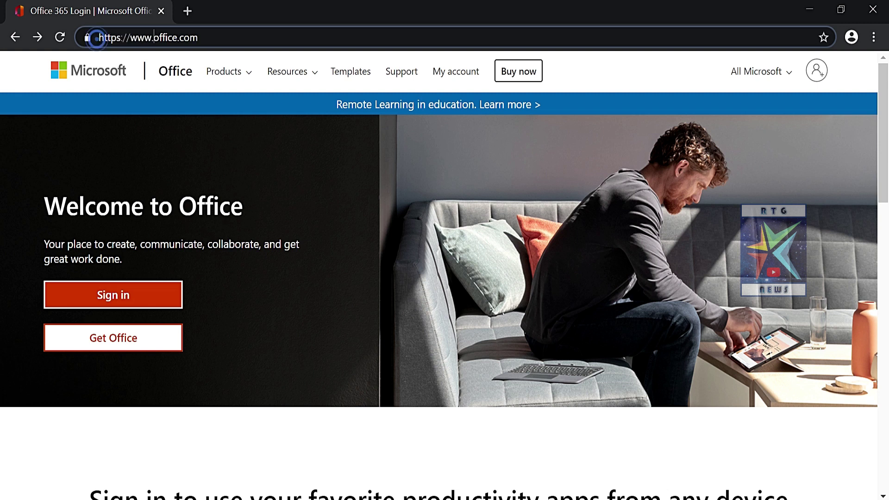
- Highlight the Welcome to Office heading and tagline, then go to the Microsoft account sign-in page
drag(154, 37, 198, 37)
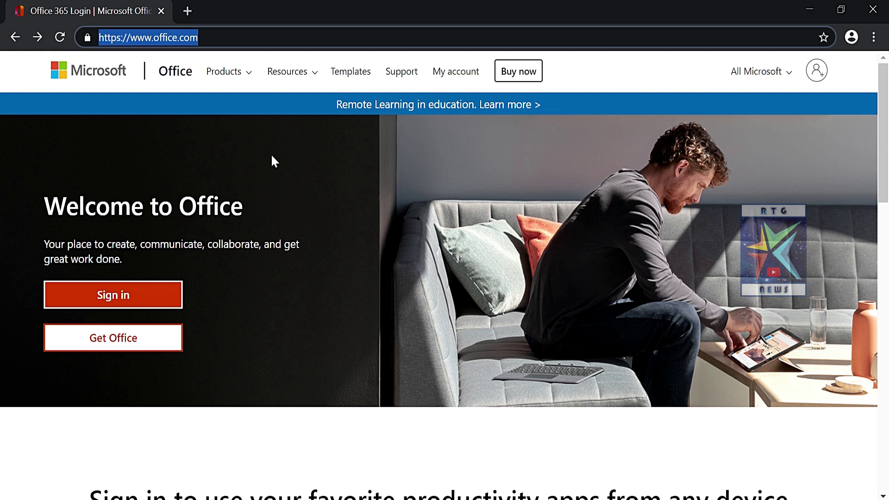
click(43, 208)
drag(43, 208, 246, 212)
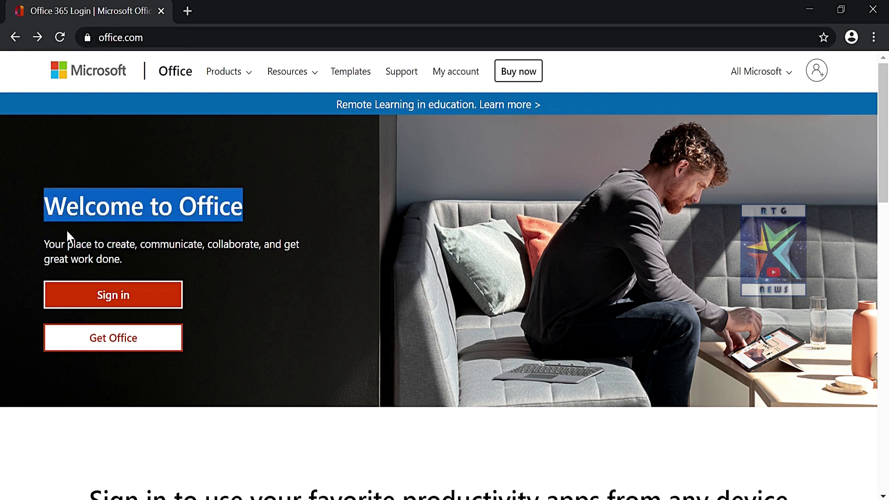
drag(43, 242, 304, 254)
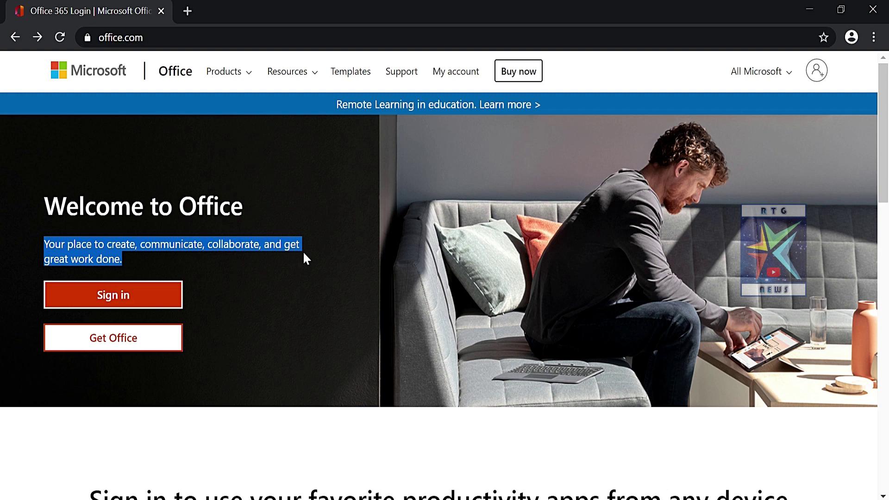
click(304, 306)
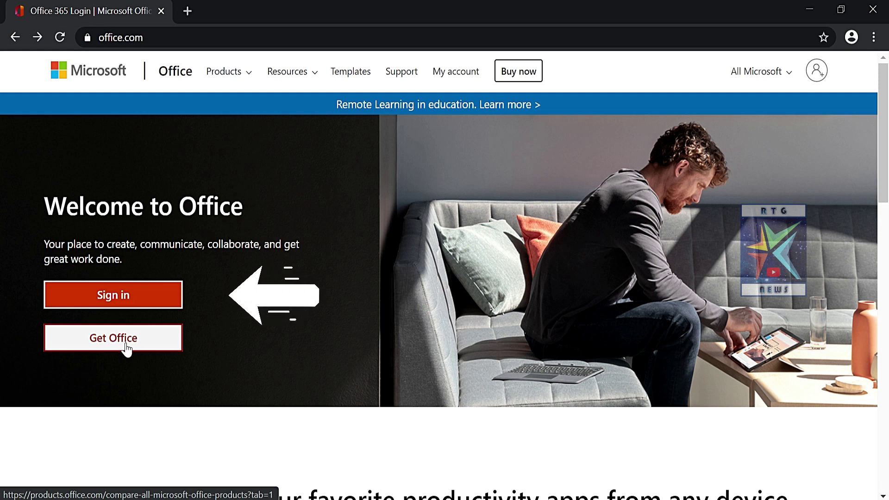
click(150, 305)
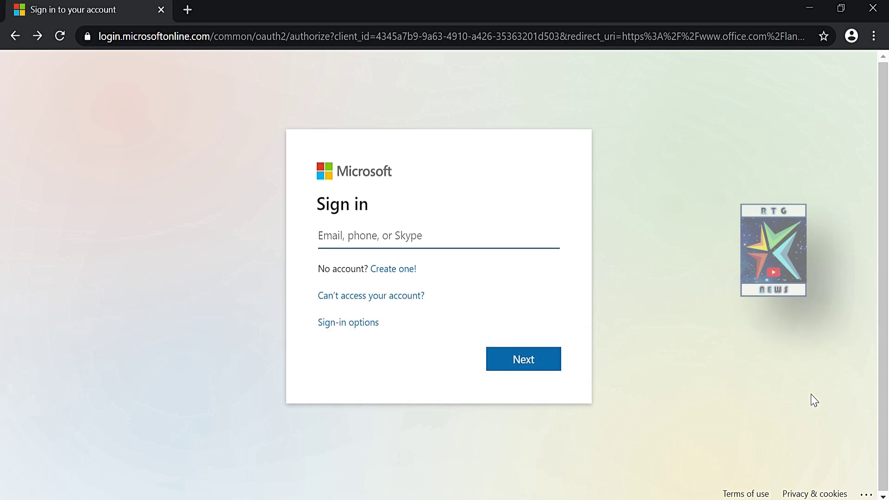
click(317, 274)
drag(318, 274, 432, 272)
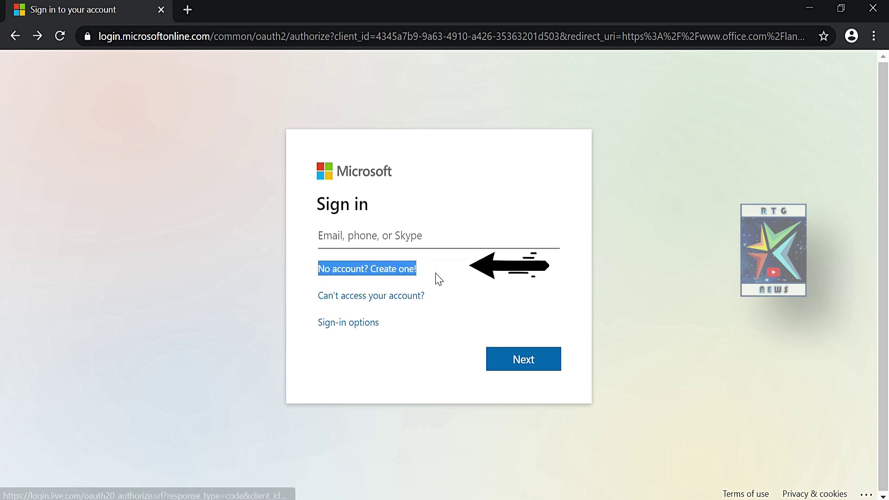
click(443, 290)
click(388, 272)
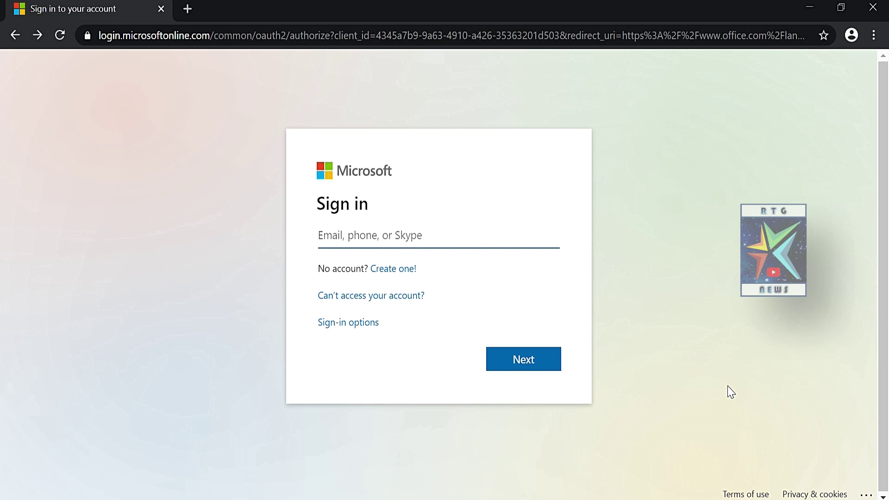
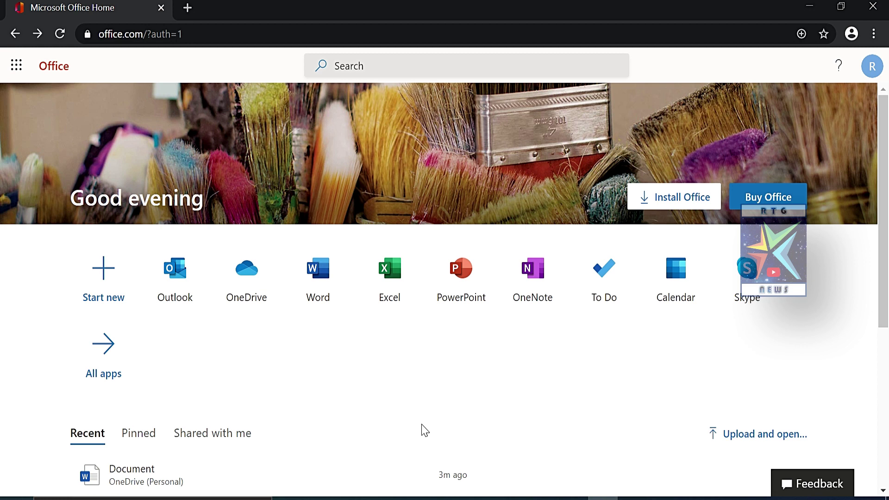
- Start a new file and pick a blank Word document
click(104, 287)
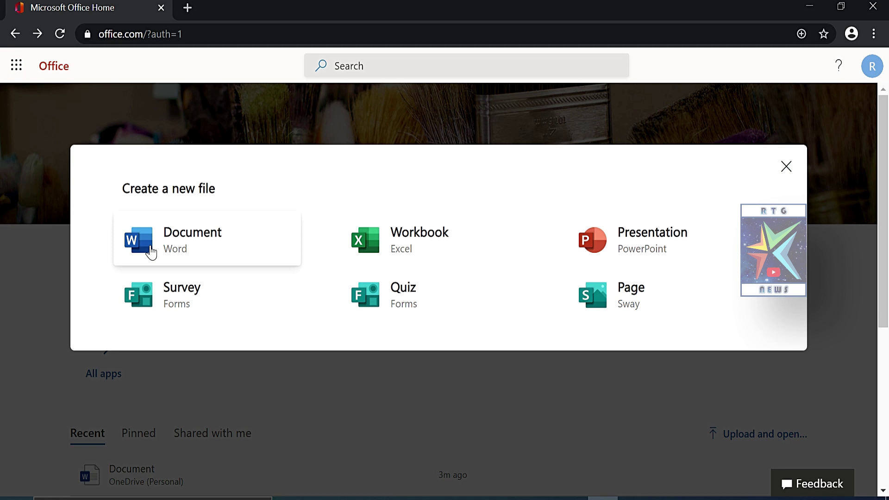
click(151, 252)
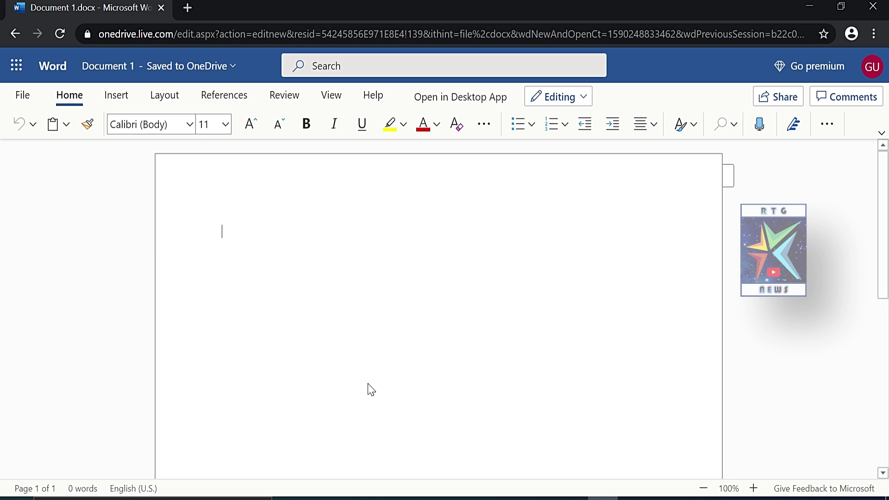
- Type three lines: the author's name, a subscribe-to-YouTube-channel line, and 'Like Share our Videos'
text(Rajesh Garapati)
key(Return)
text(Subscribe to Rajesh Garapati Youtube Channel)
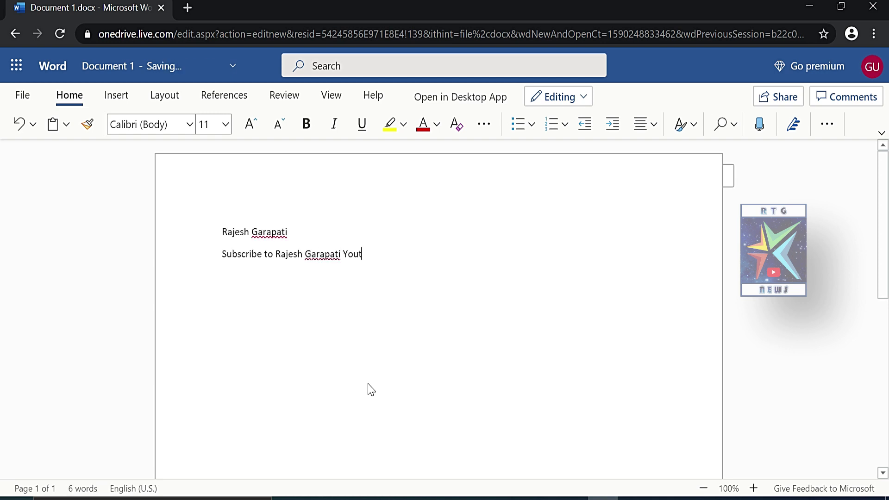
key(Return)
text(Like Share our Videos)
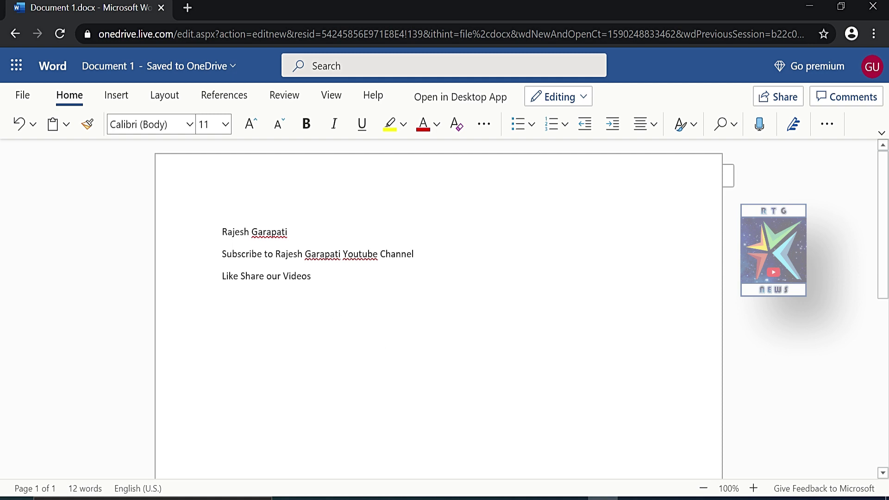
- Format the three selected lines as Bold, size 24, in Times New Roman
drag(222, 232, 315, 277)
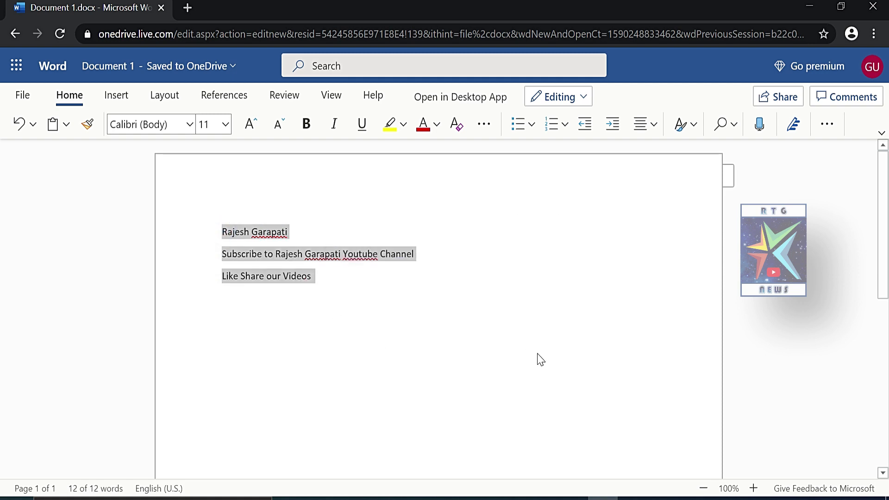
click(306, 123)
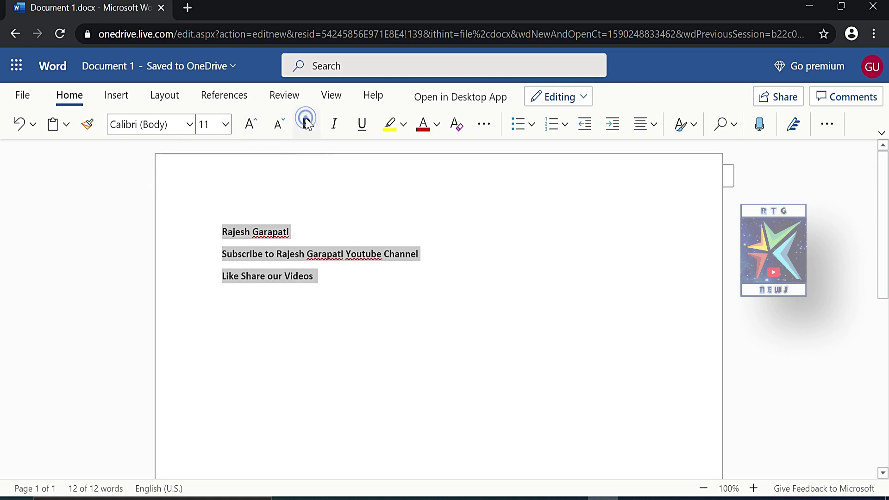
click(226, 124)
click(213, 359)
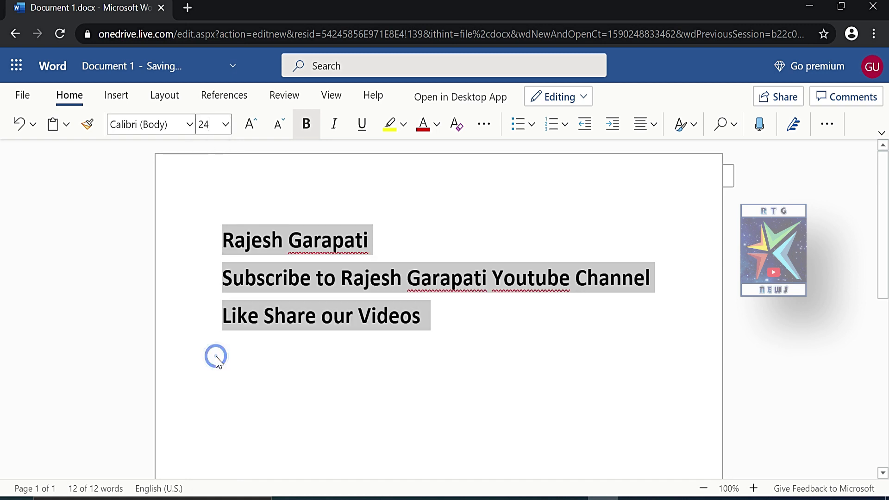
click(190, 125)
click(187, 273)
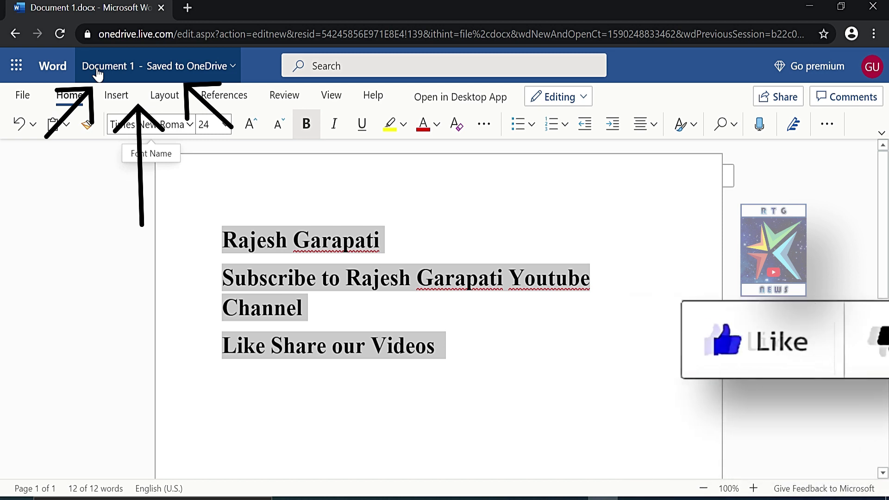
- Change the file name from Document 1 to the author's name followed by 'Demo'
click(98, 74)
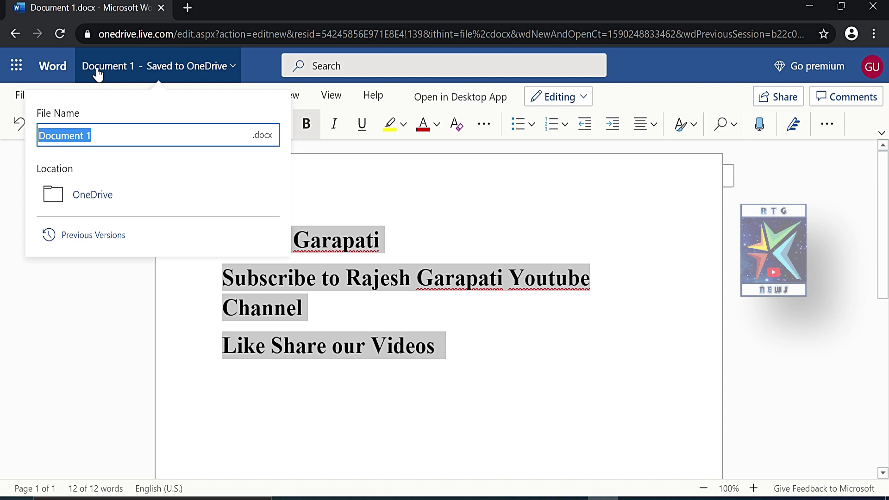
text(Ra)
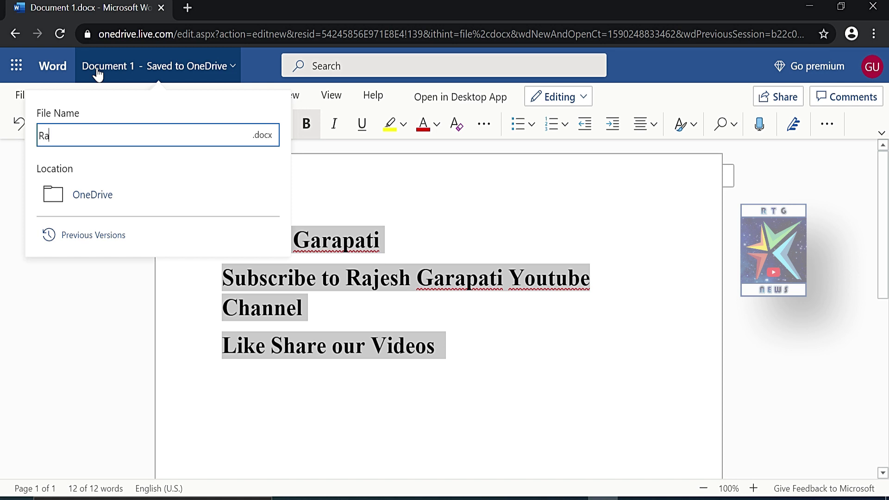
text(jesh Demo)
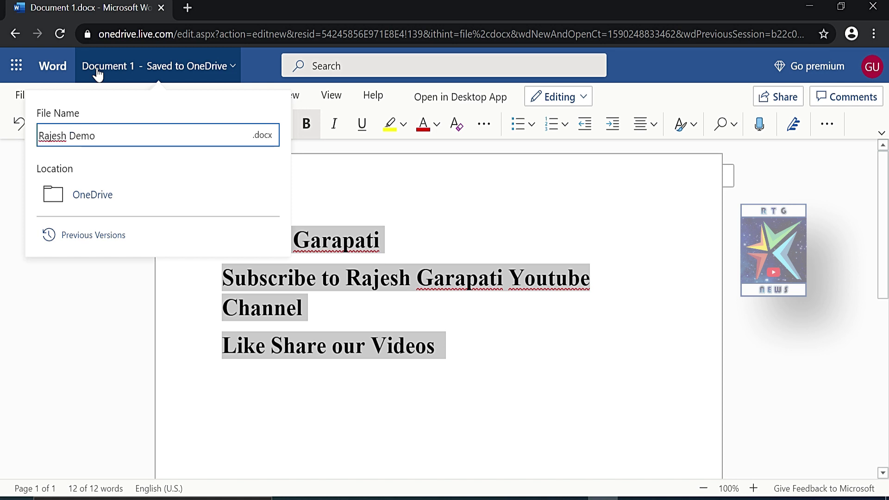
click(39, 319)
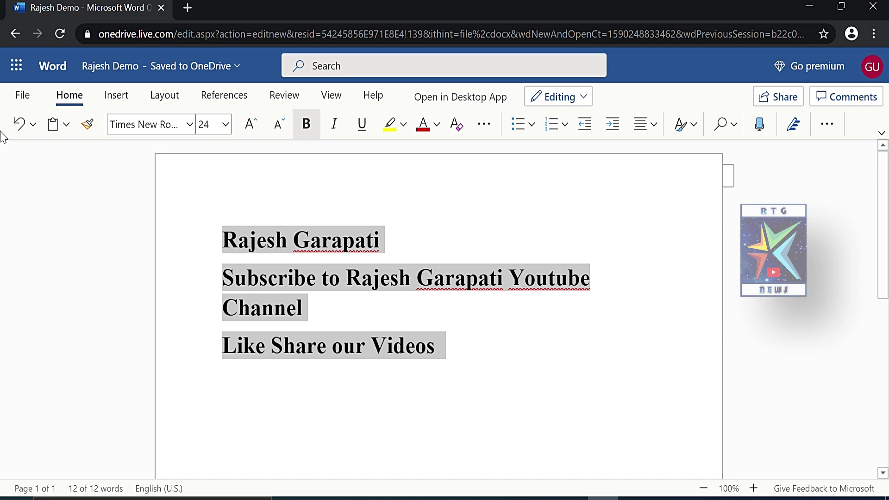
- Download a copy of the document as a .docx file via Save As
click(22, 98)
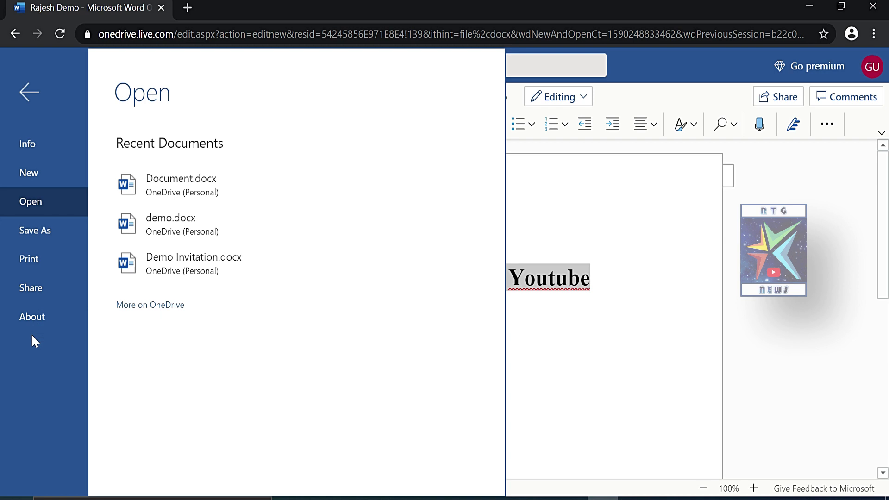
click(31, 228)
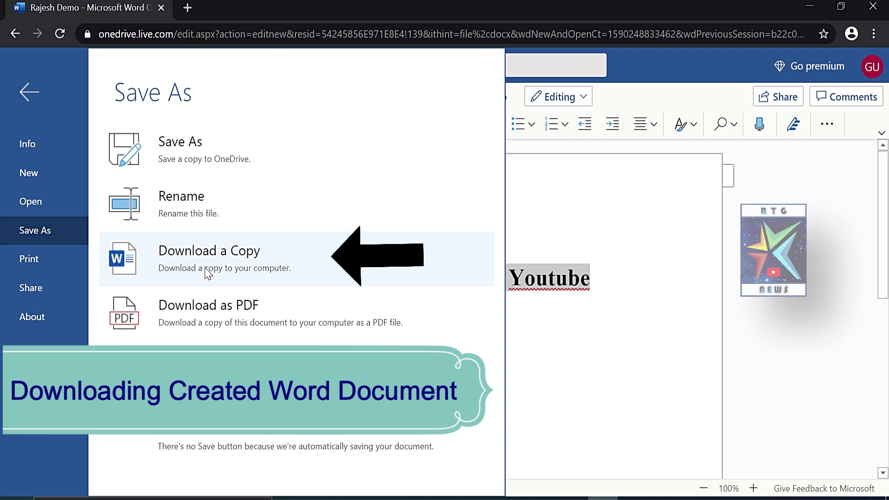
click(207, 273)
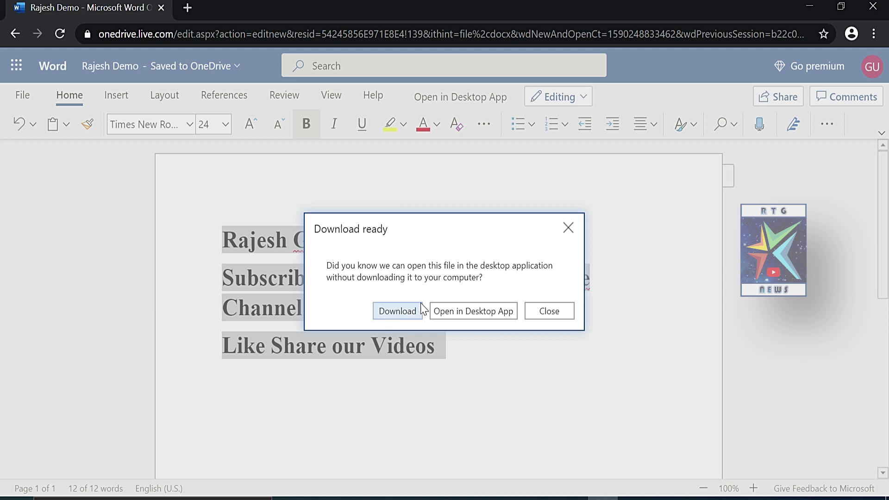
click(398, 313)
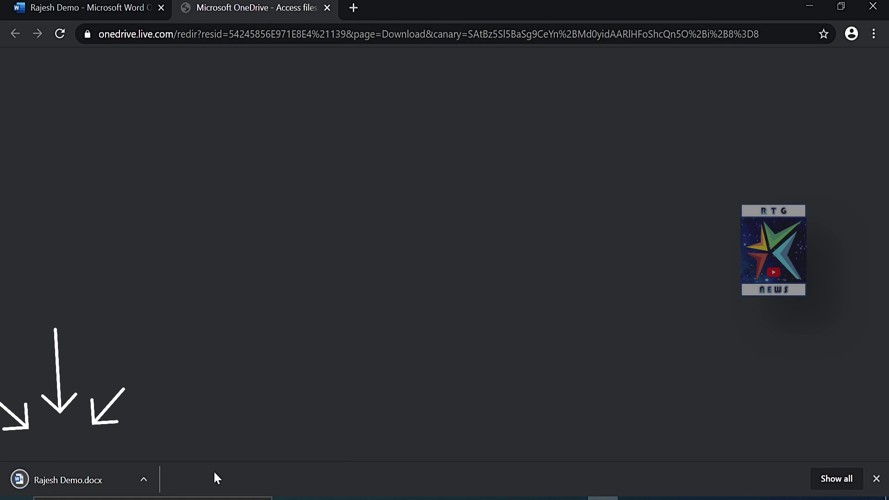
click(86, 482)
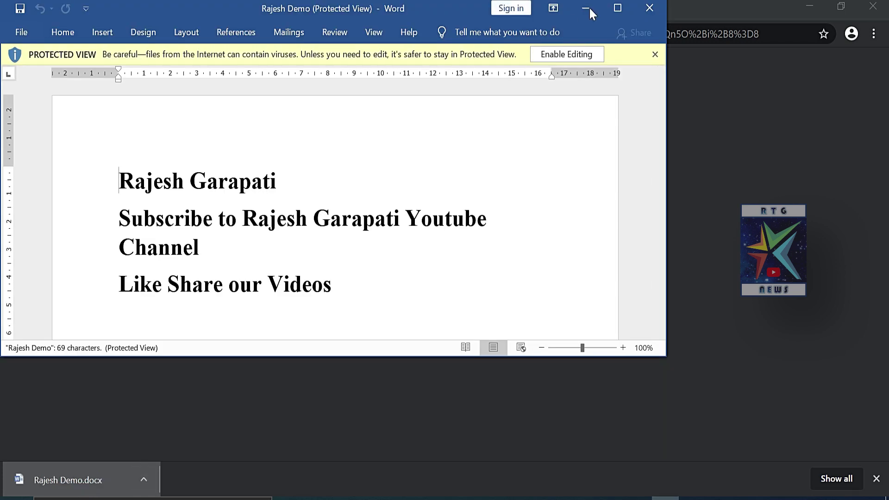
click(617, 8)
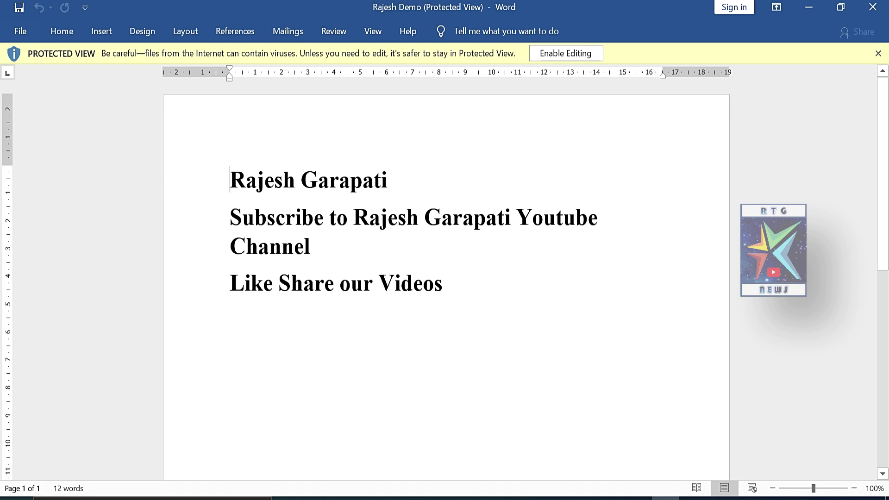
click(873, 7)
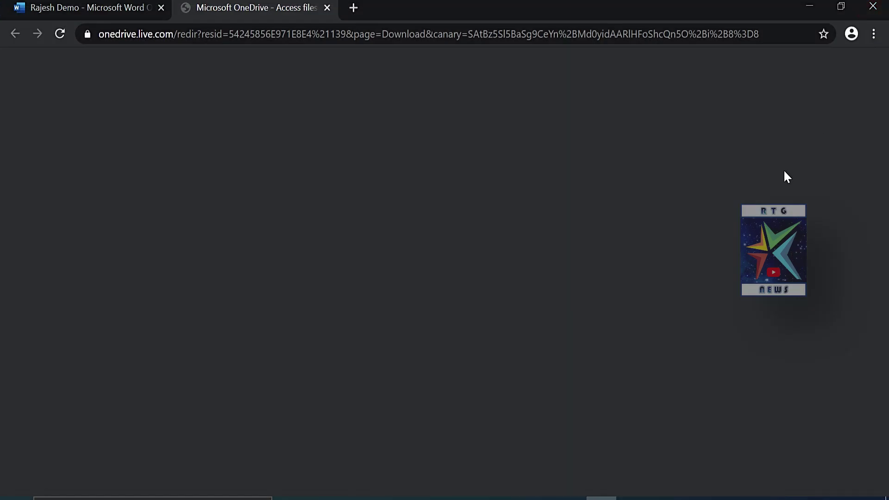
- Download the document as a PDF, open it to check the three lines, then close it
click(87, 6)
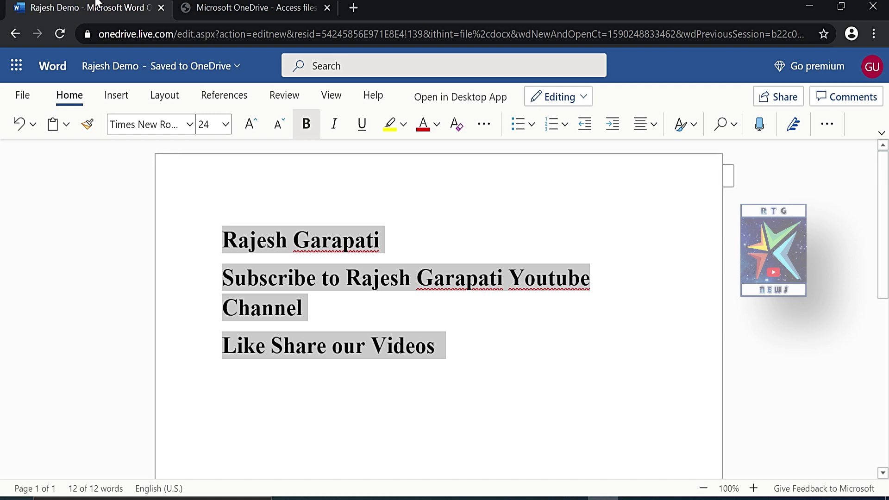
click(22, 98)
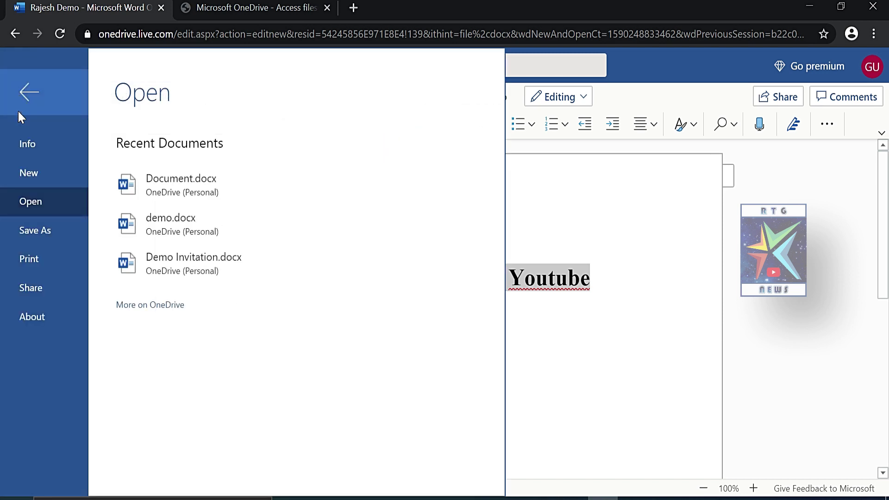
click(48, 230)
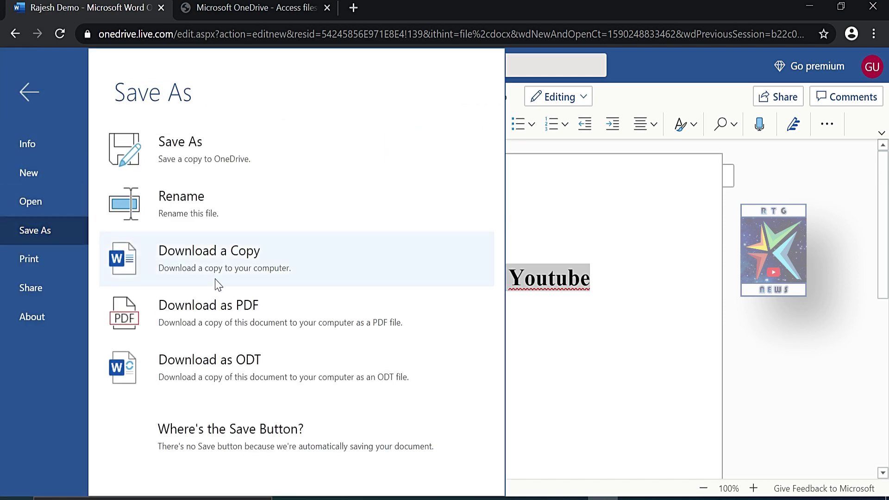
click(248, 304)
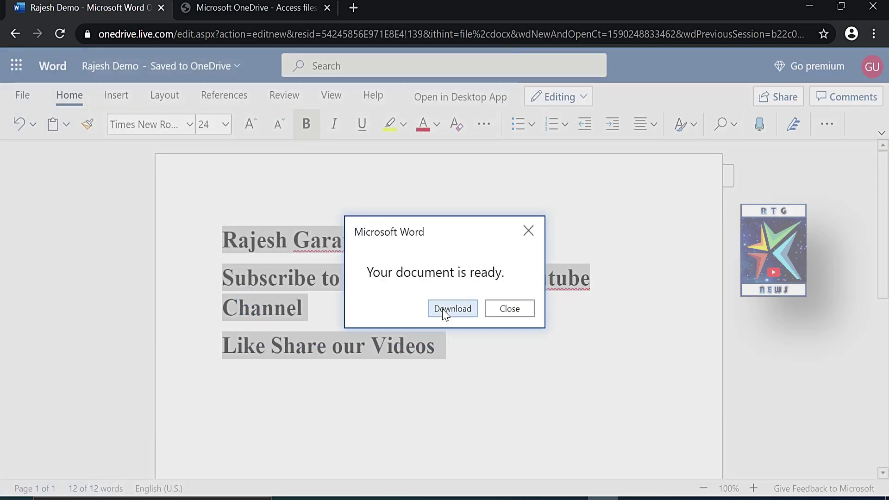
click(443, 311)
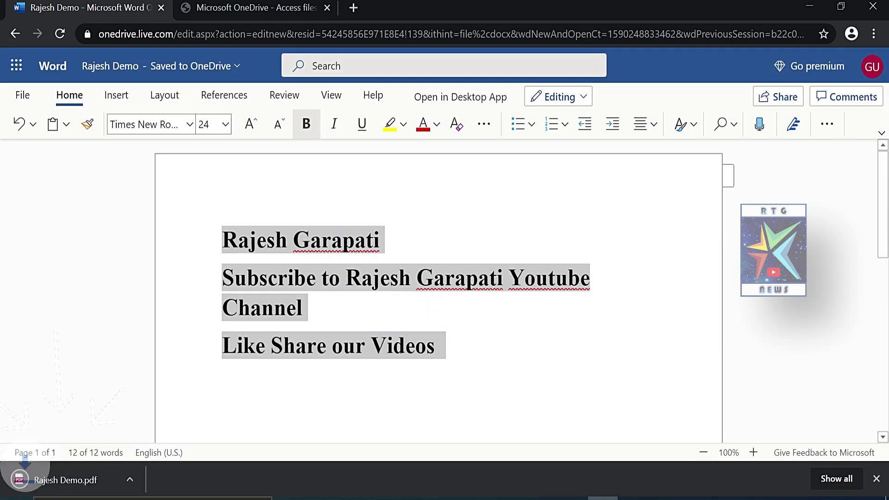
click(89, 487)
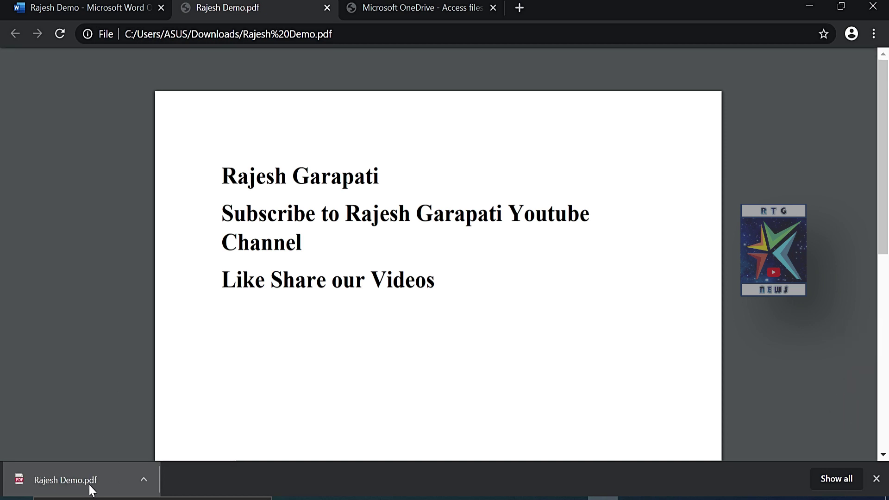
click(327, 9)
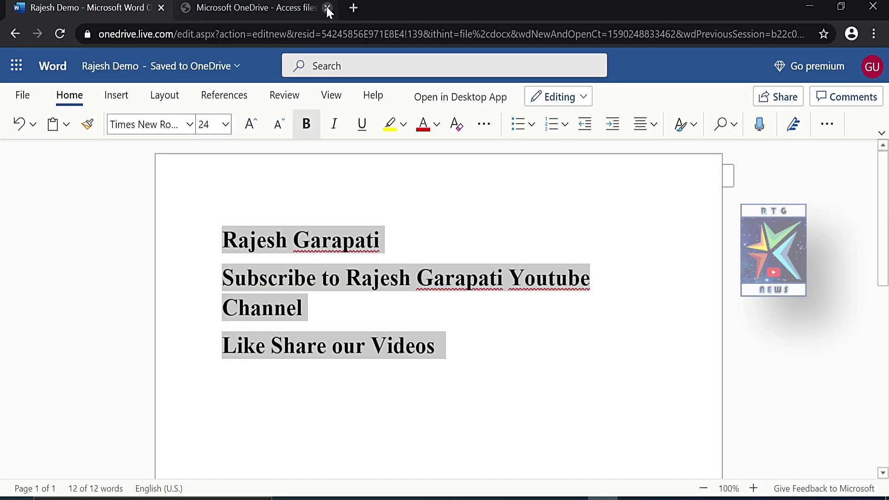
- Close the OneDrive tab and go to Office Home through the app launcher
click(326, 8)
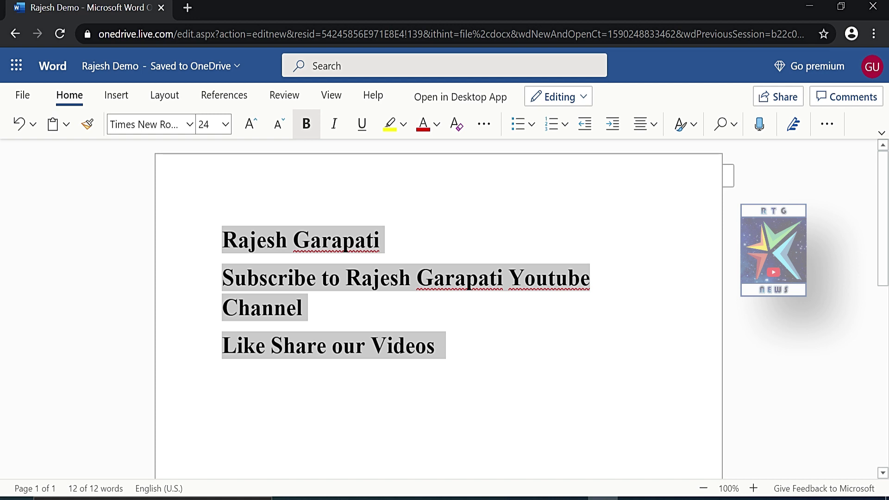
click(16, 65)
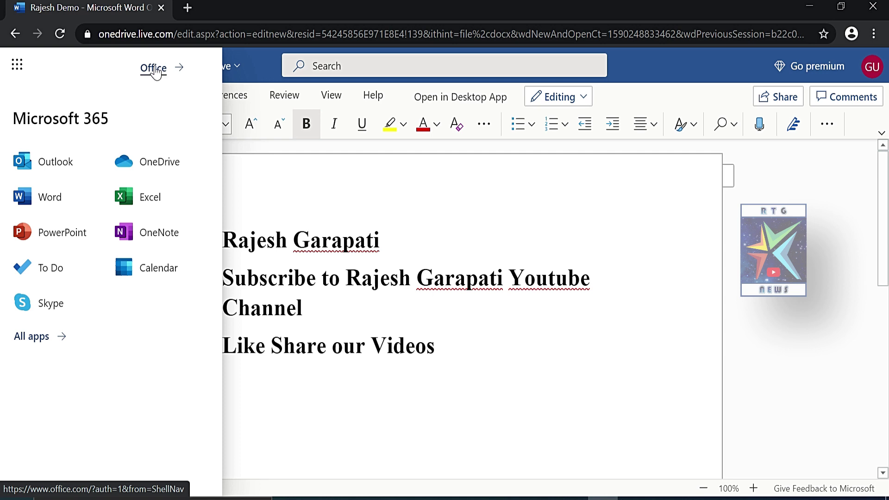
click(153, 68)
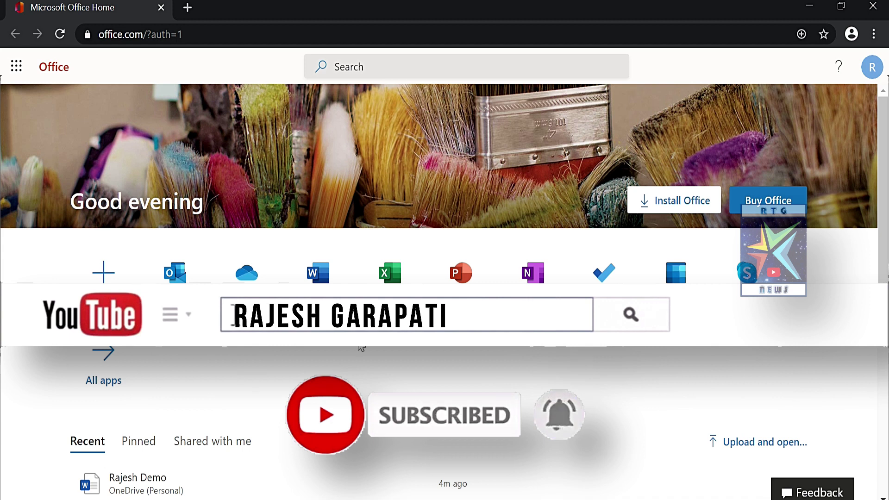
click(103, 267)
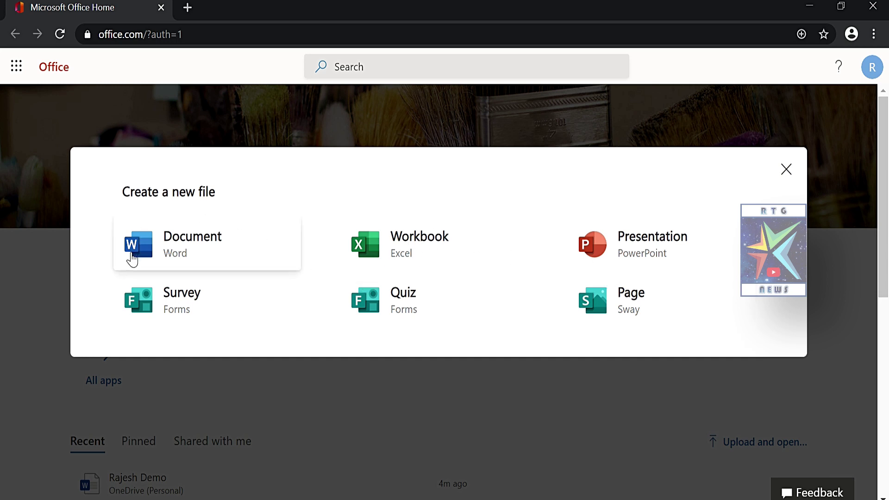
click(784, 172)
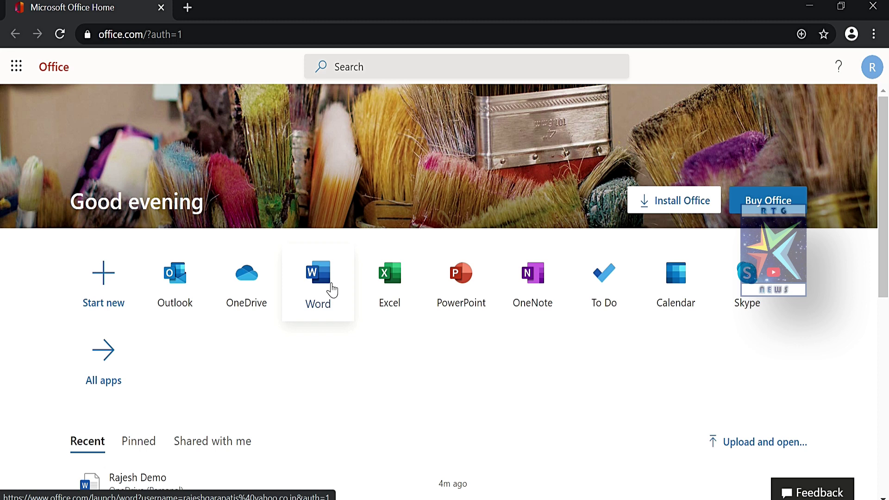
- Open Word's More templates gallery and scroll through the resumes, brochures, calendars and invoices
click(311, 290)
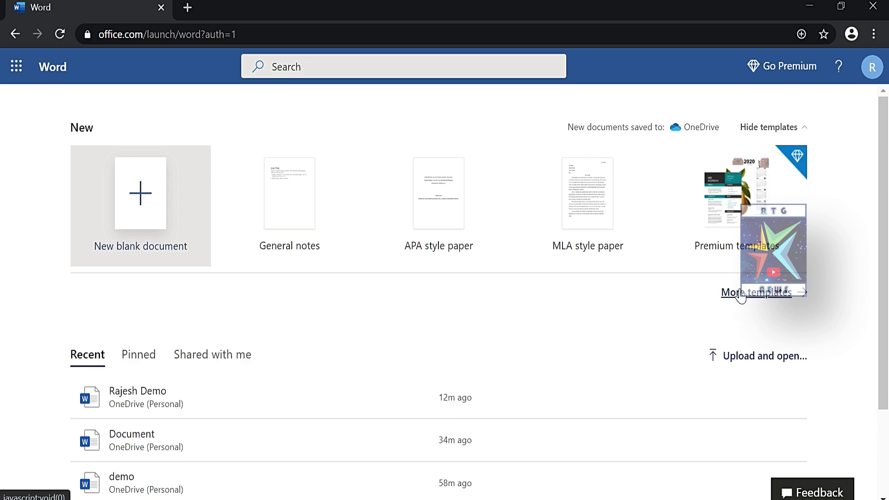
click(741, 293)
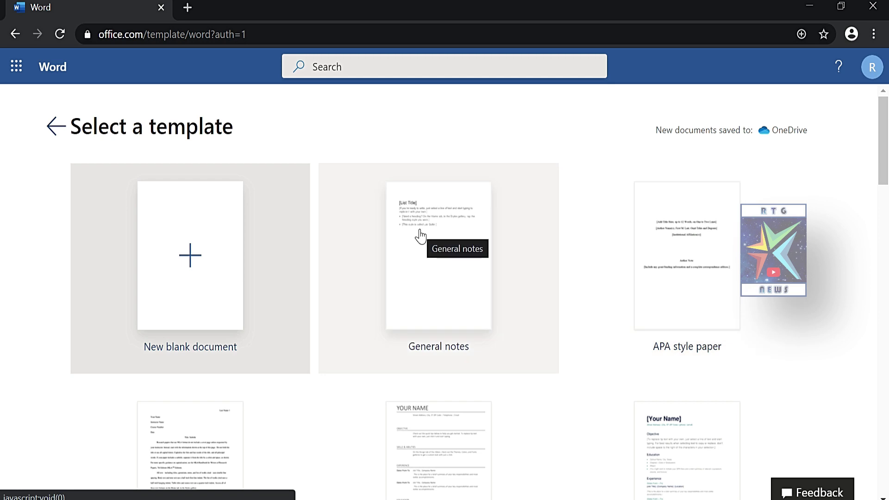
scroll(420, 240, down, 5)
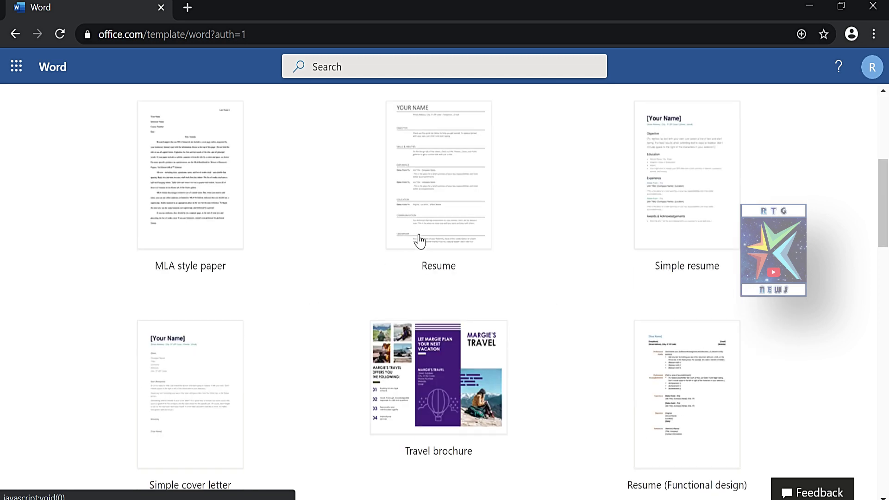
scroll(420, 240, down, 5)
scroll(419, 241, down, 5)
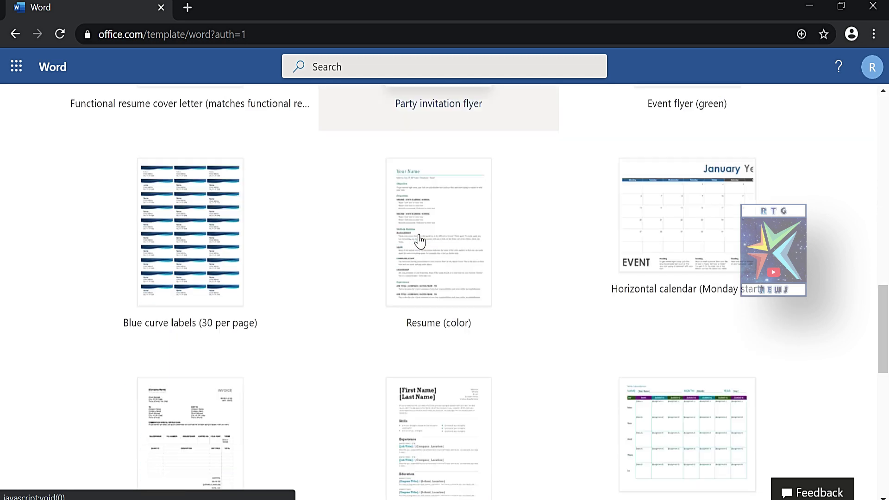
scroll(417, 240, down, 5)
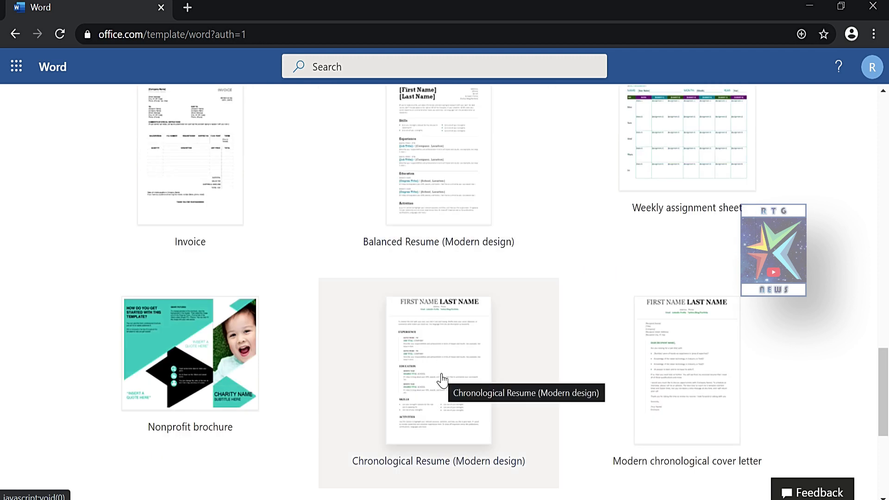
scroll(441, 366, up, 20)
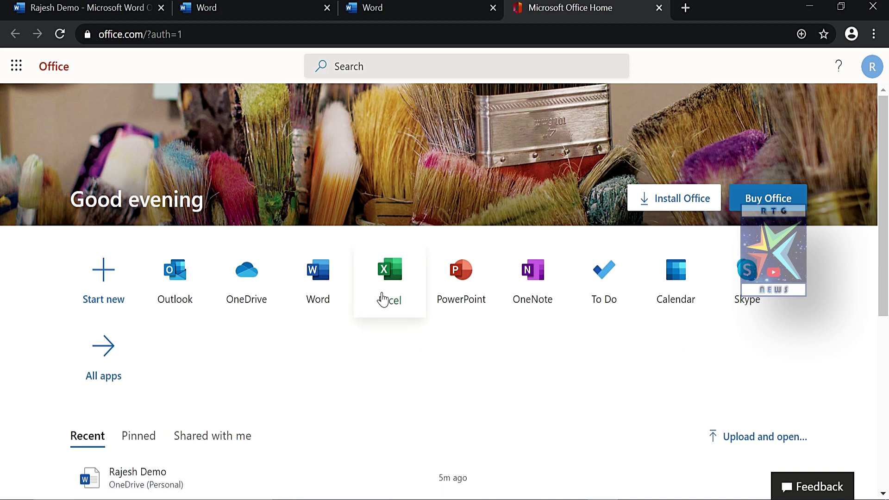
- Start a new PowerPoint presentation from Office Home using the Madison theme
click(467, 283)
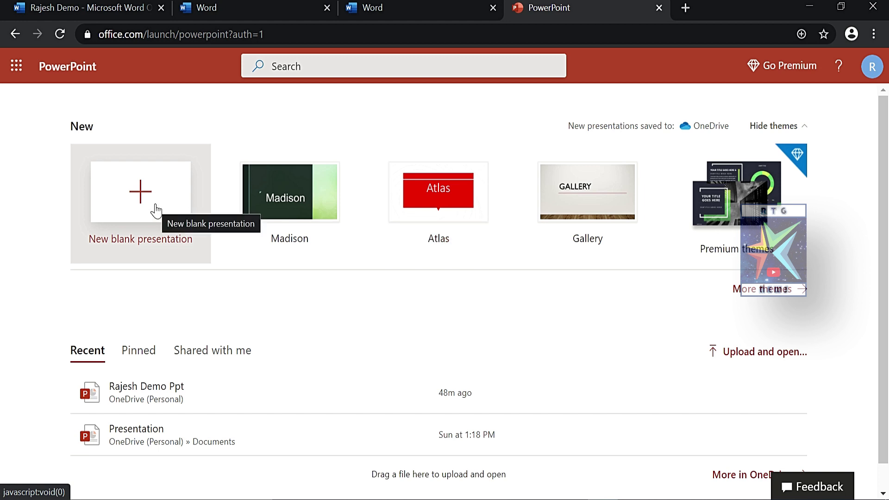
click(272, 204)
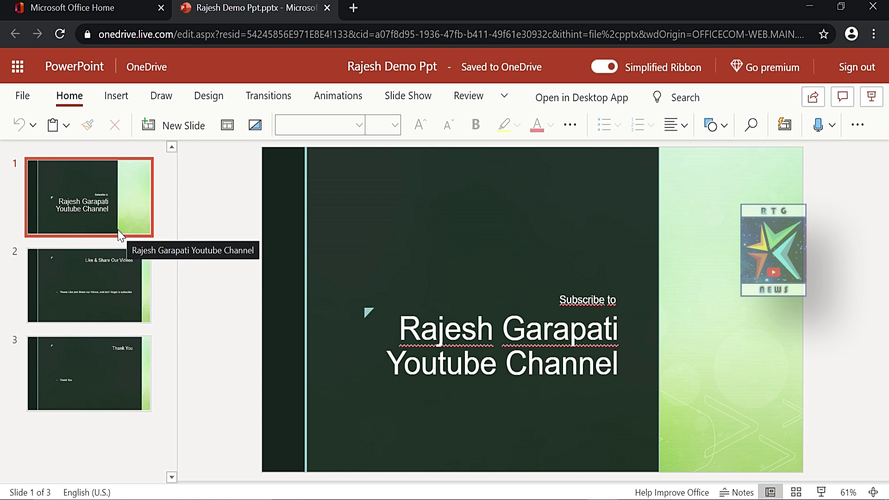
- Select slide 2, 'Like & Share Our Videos', in the Rajesh Demo Ppt deck
click(83, 277)
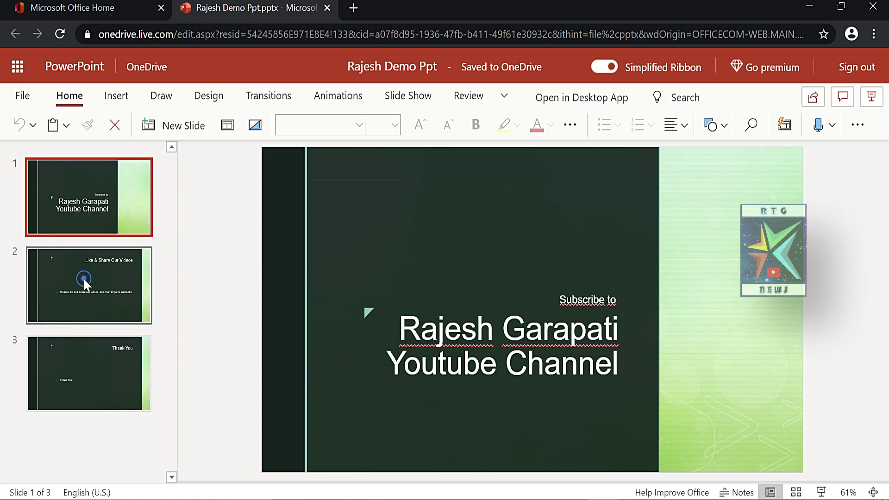
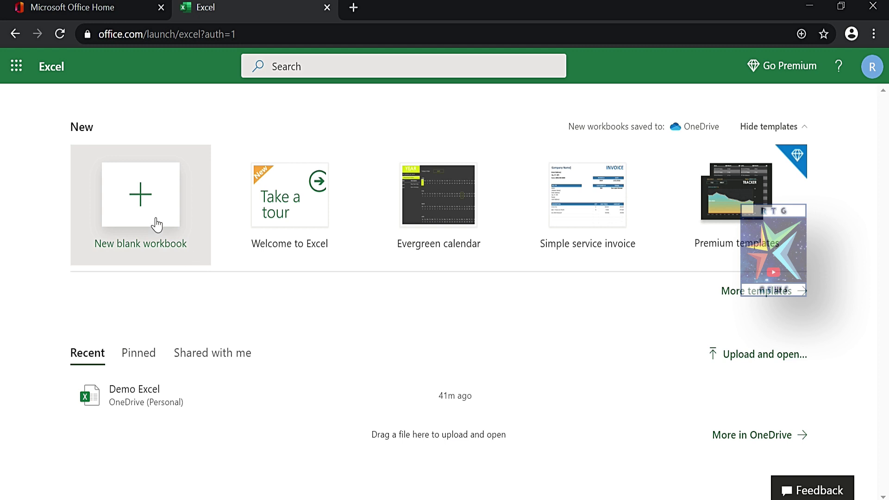
- Create a new blank Excel workbook, Book, saved to OneDrive
click(139, 204)
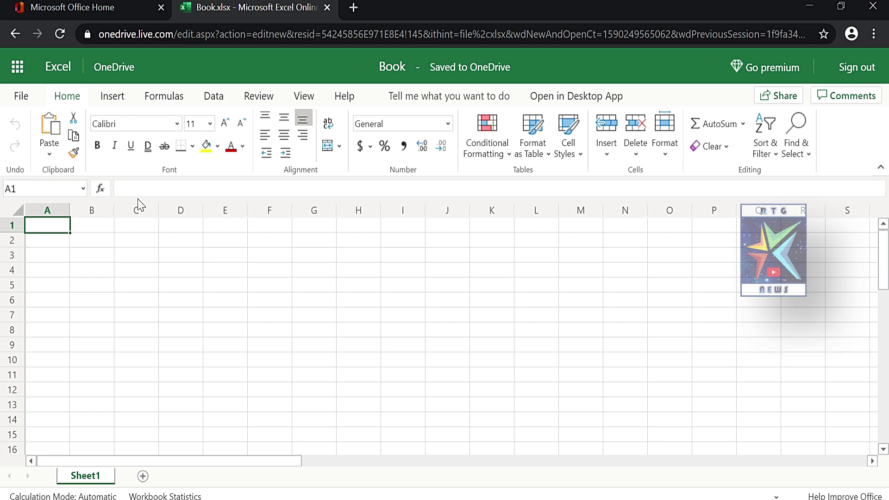
- Autofill A1:A15 with 1–15, B1:B15 with weekdays from Monday, and F4:H4 with 1, 2, 3
drag(46, 226, 70, 438)
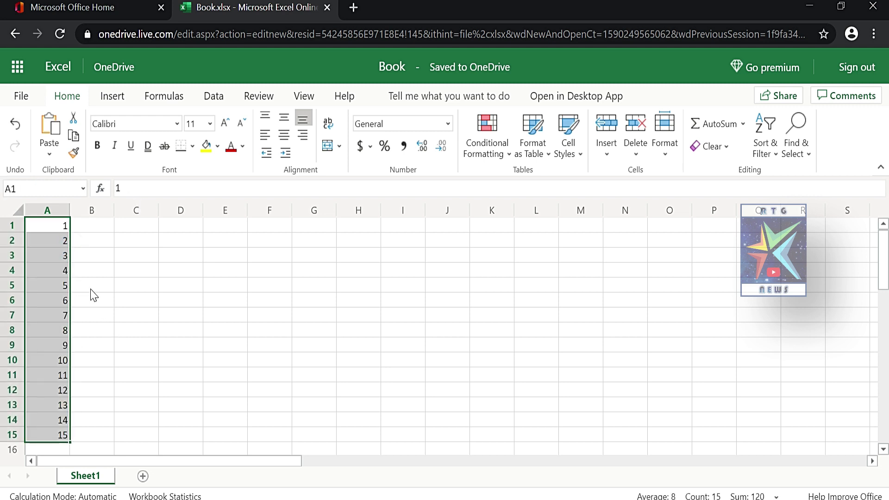
click(84, 227)
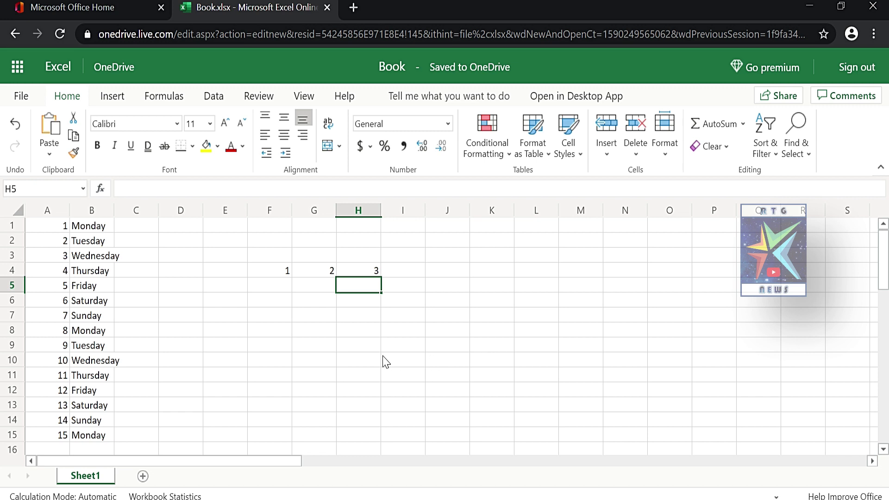
click(236, 375)
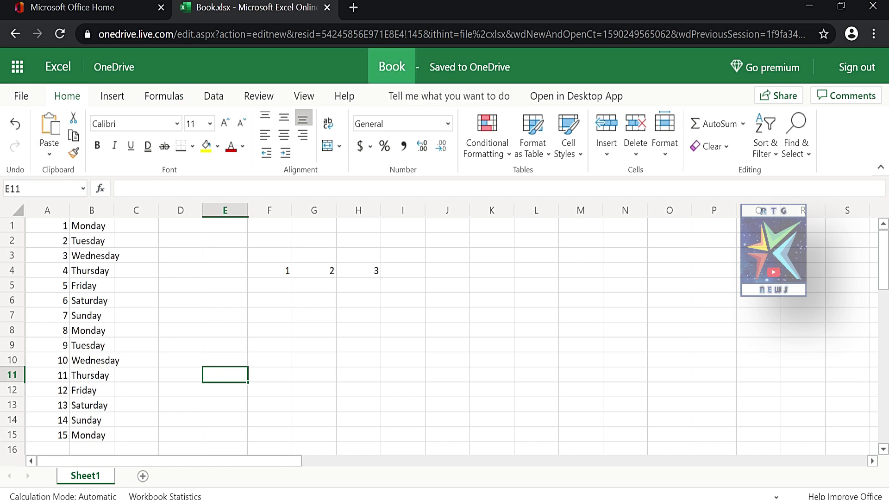
click(392, 66)
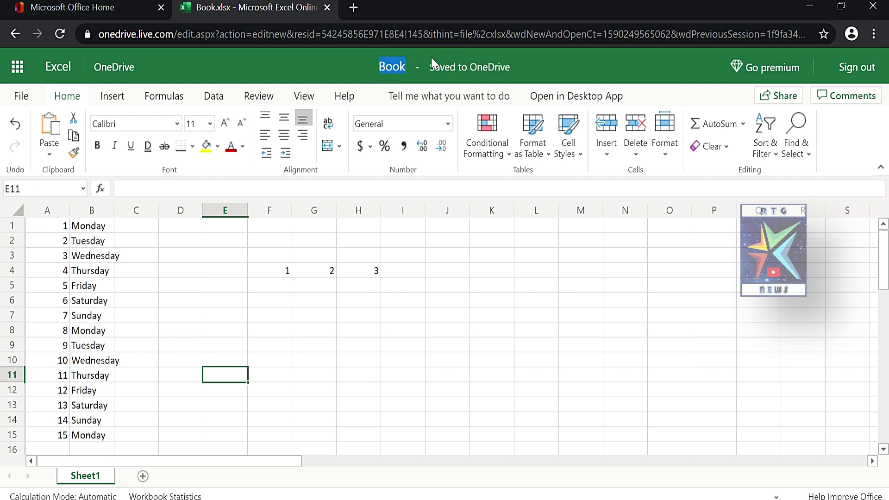
- Rename the workbook from Book to 'Rajesh Demo1'
click(388, 68)
drag(462, 68, 417, 62)
text(Rajesh Demo1)
key(Return)
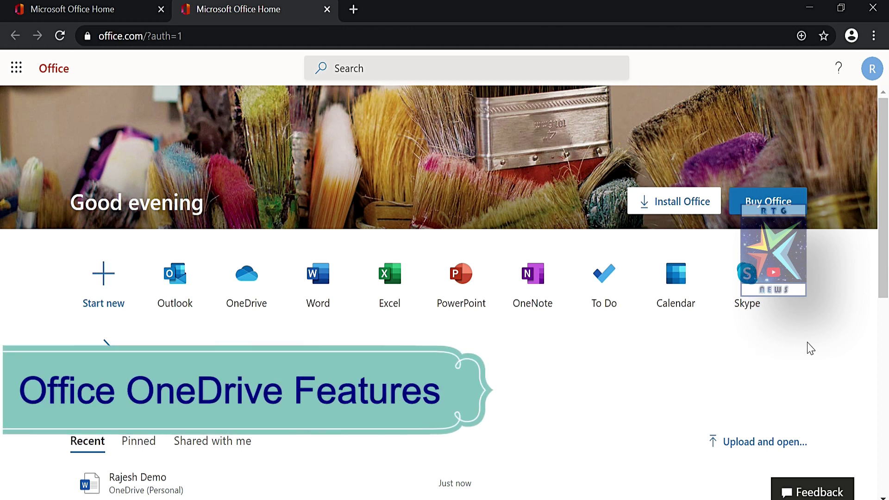
- Open OneDrive's My files from the Office home page
click(250, 299)
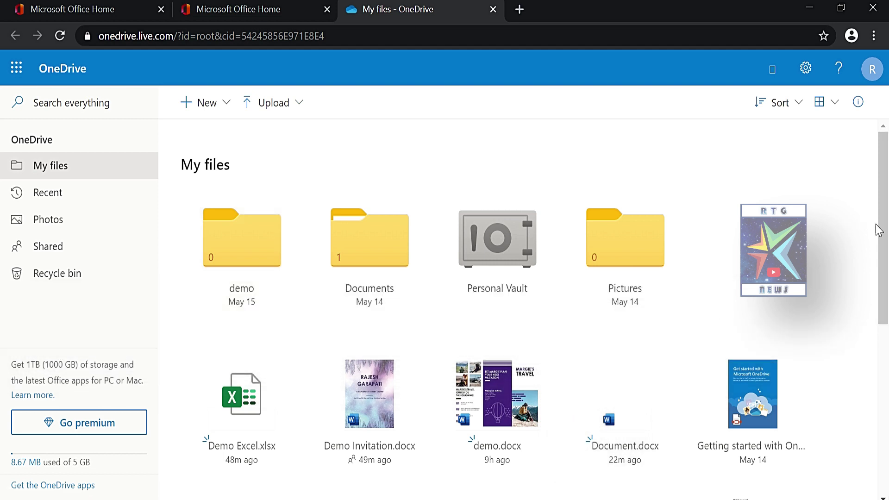
- Move Demo Invitation.docx into the demo folder and open that folder to confirm it
mouse_move(883, 246)
mouse_down()
mouse_move(883, 377)
mouse_move(884, 240)
mouse_up()
click(421, 357)
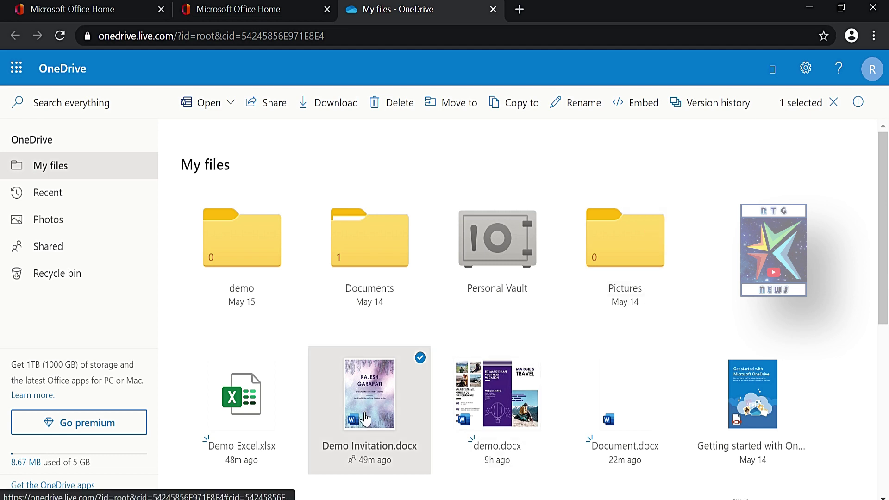
click(447, 118)
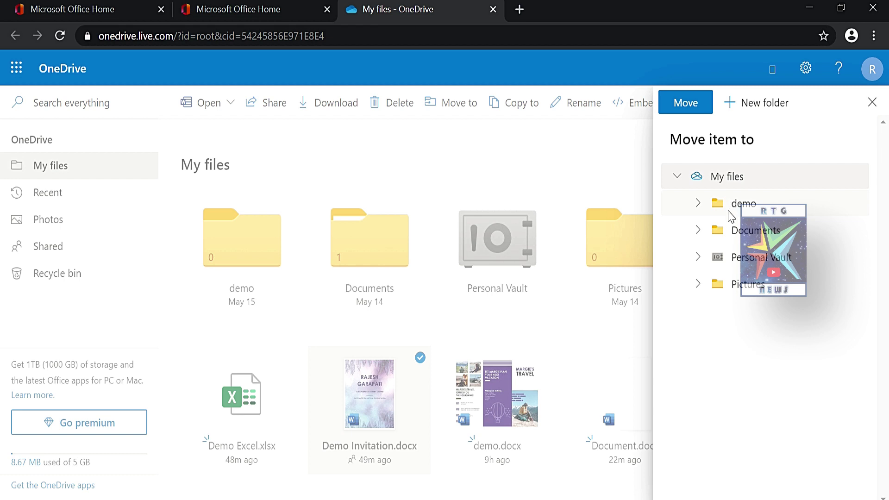
click(731, 214)
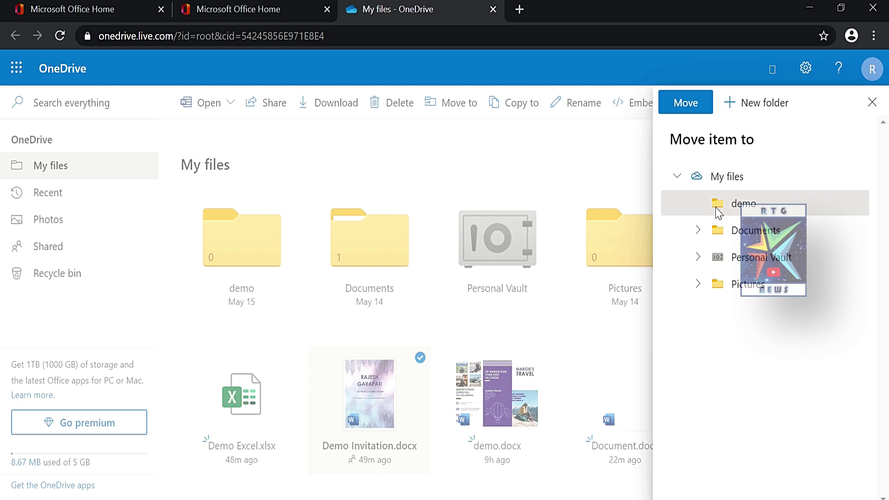
click(685, 107)
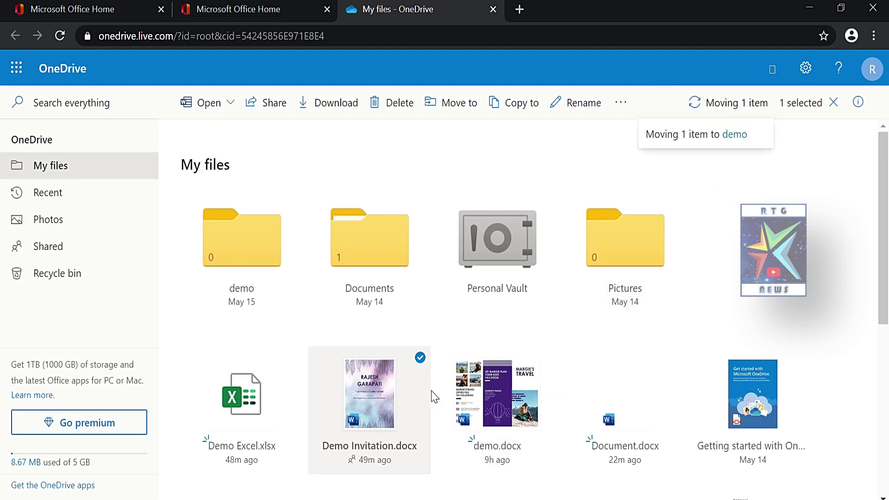
click(245, 253)
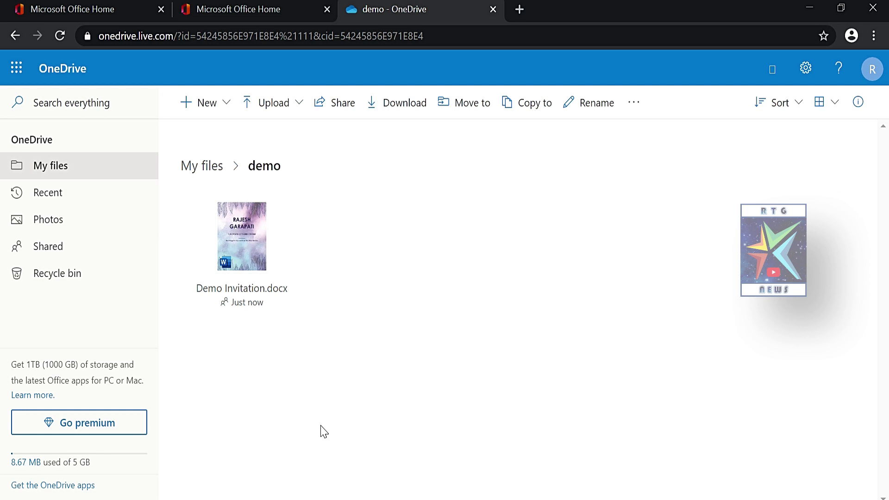
- Return from the demo folder to the top-level My files list
click(46, 67)
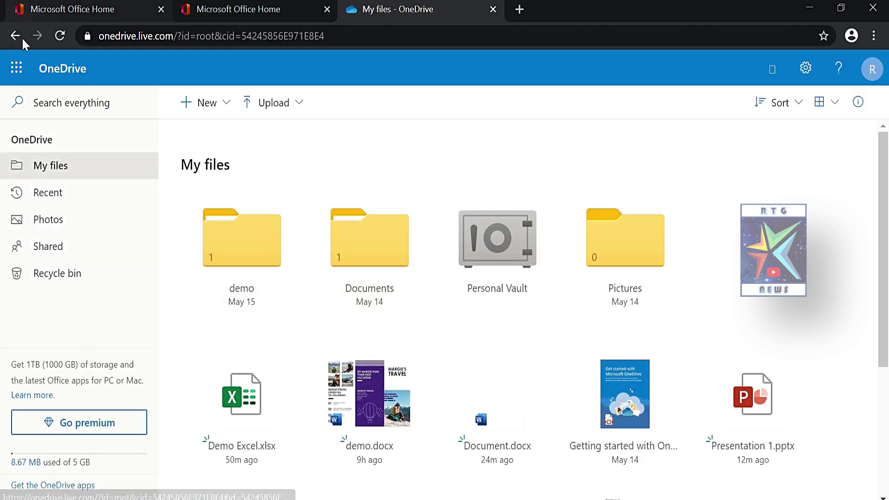
- Switch from OneDrive to the Office home page via the app launcher
click(16, 70)
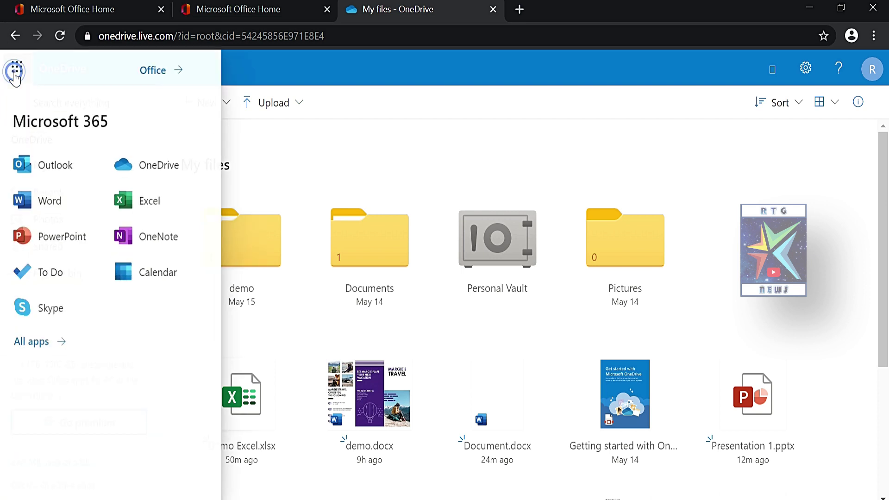
click(149, 74)
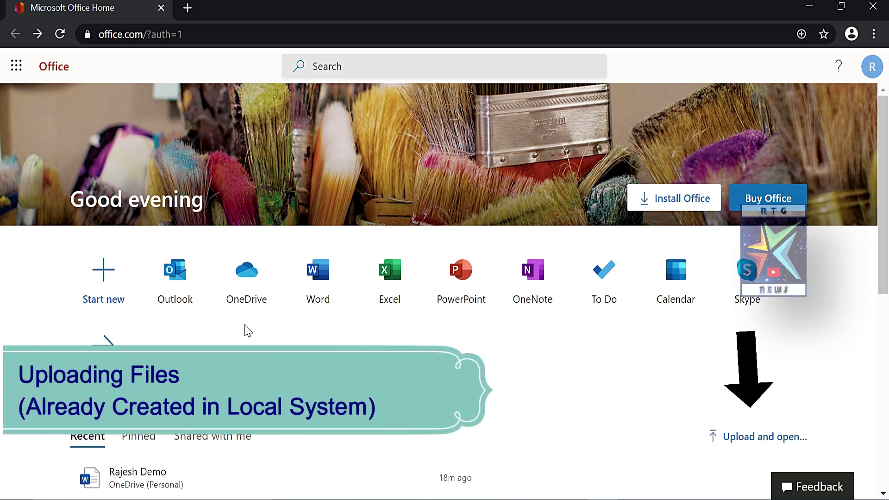
- Upload DEMO SLIDES from the computer to OneDrive, then list all apps such as Forms and Sway
click(751, 439)
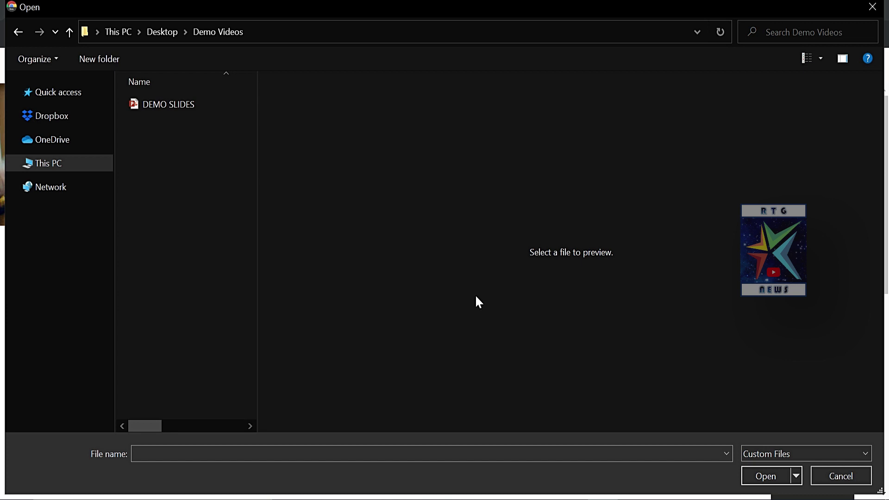
click(165, 106)
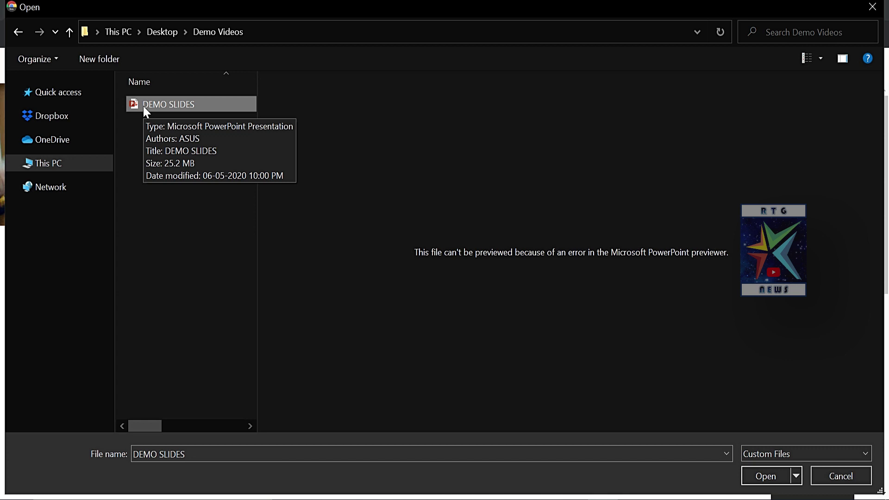
click(767, 477)
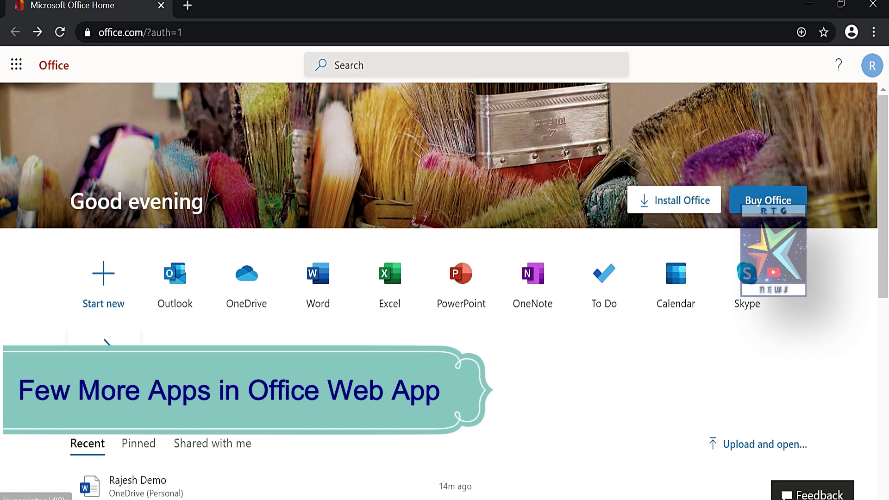
click(105, 353)
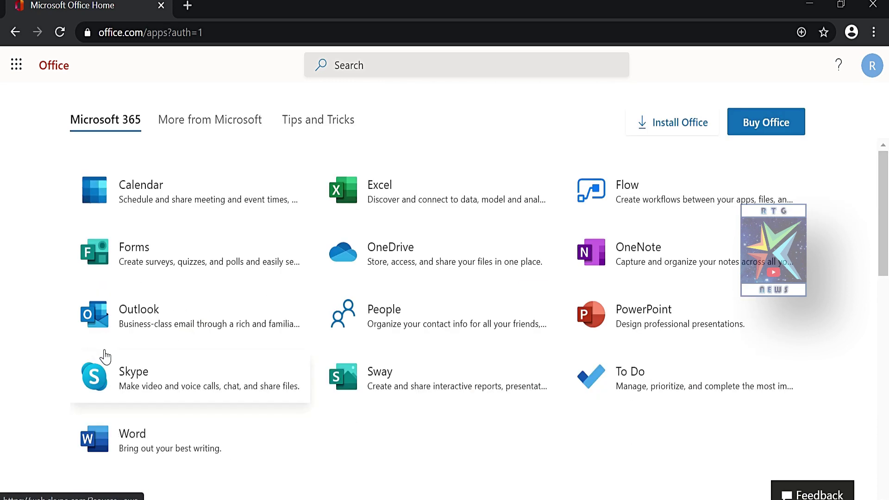